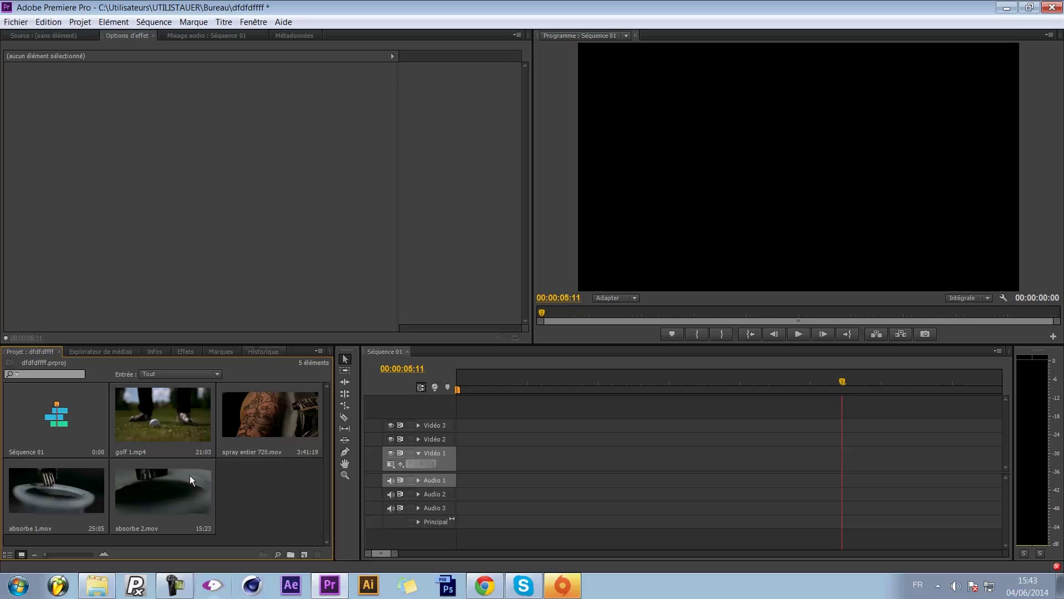
# Place absorbe 1.mov at the start of track Vidéo 1 and set the playhead to 00:00:04:24.
pyautogui.moveTo(63, 490); pyautogui.dragTo(458, 457)
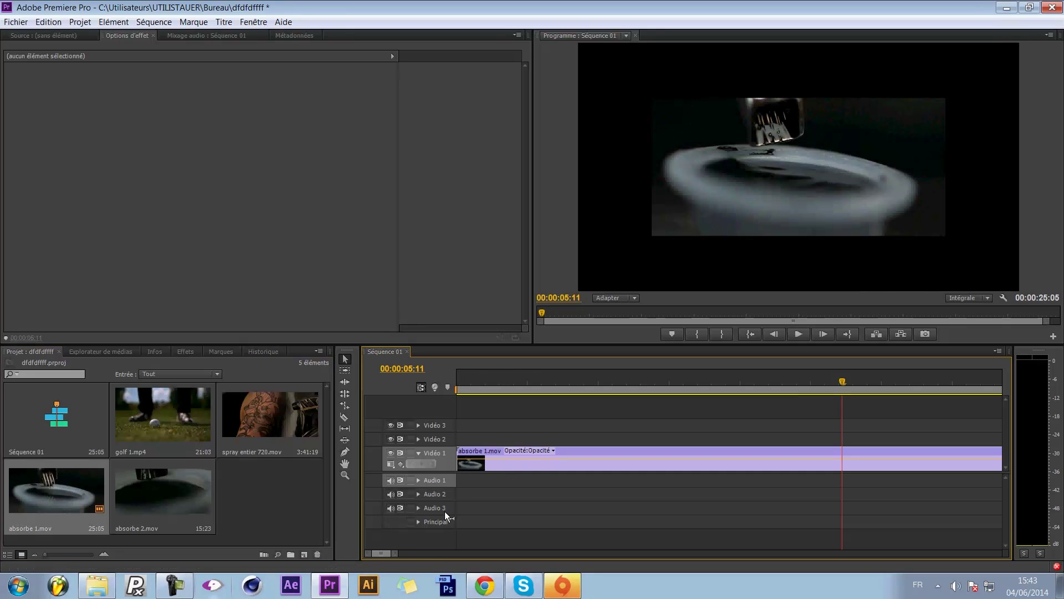
pyautogui.moveTo(400, 555); pyautogui.dragTo(434, 544)
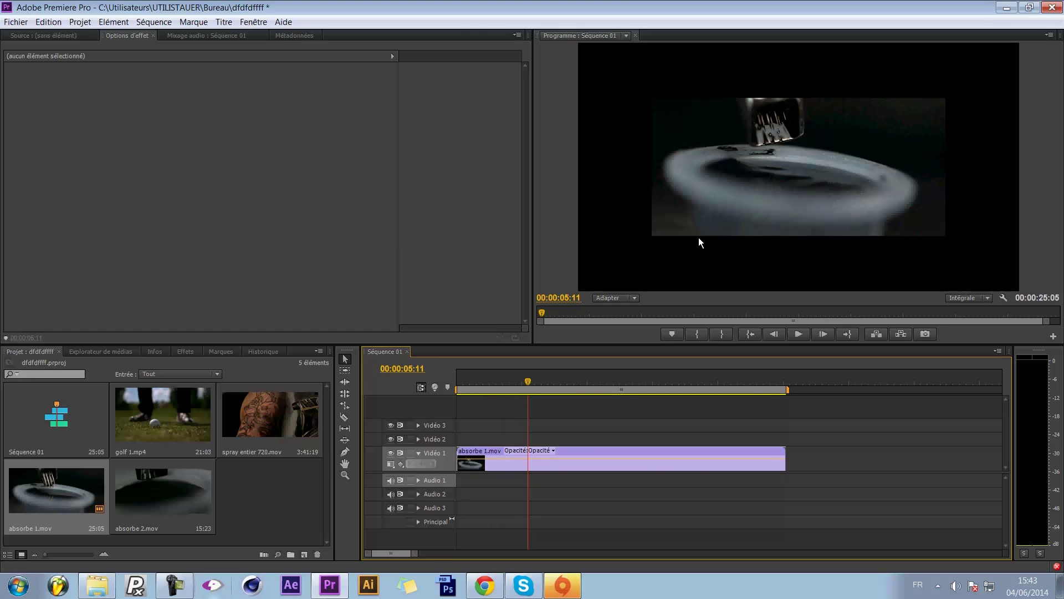
pyautogui.moveTo(529, 386)
pyautogui.mouseDown()
pyautogui.moveTo(550, 389)
pyautogui.moveTo(522, 388)
pyautogui.mouseUp()
# Set the Echelle of the absorbe 1.mov clip on the timeline to 150.
pyautogui.click(524, 460)
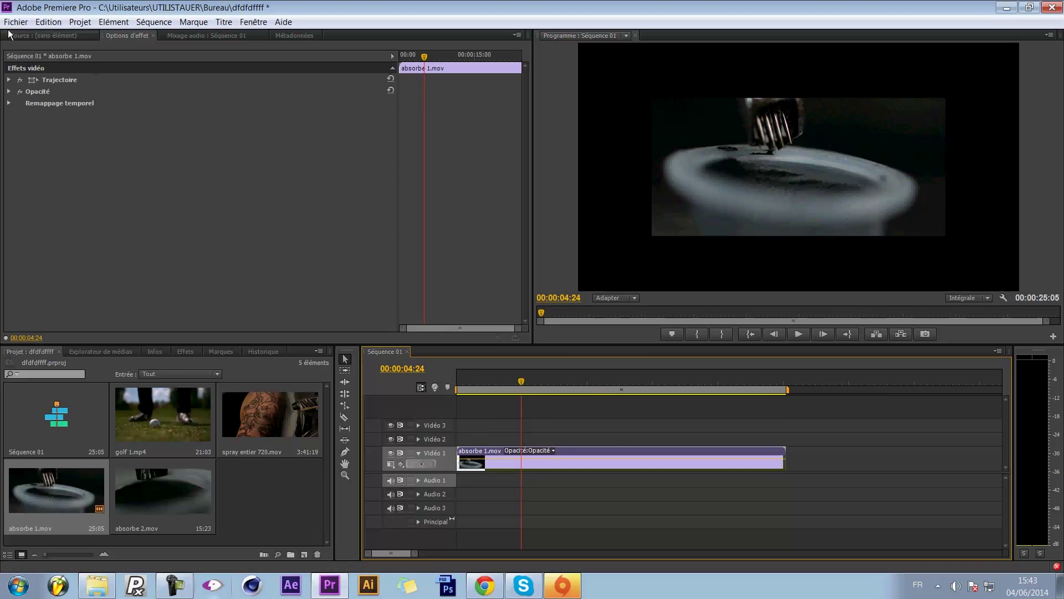
pyautogui.click(9, 80)
pyautogui.click(206, 104)
pyautogui.write('150')
pyautogui.press('Return')
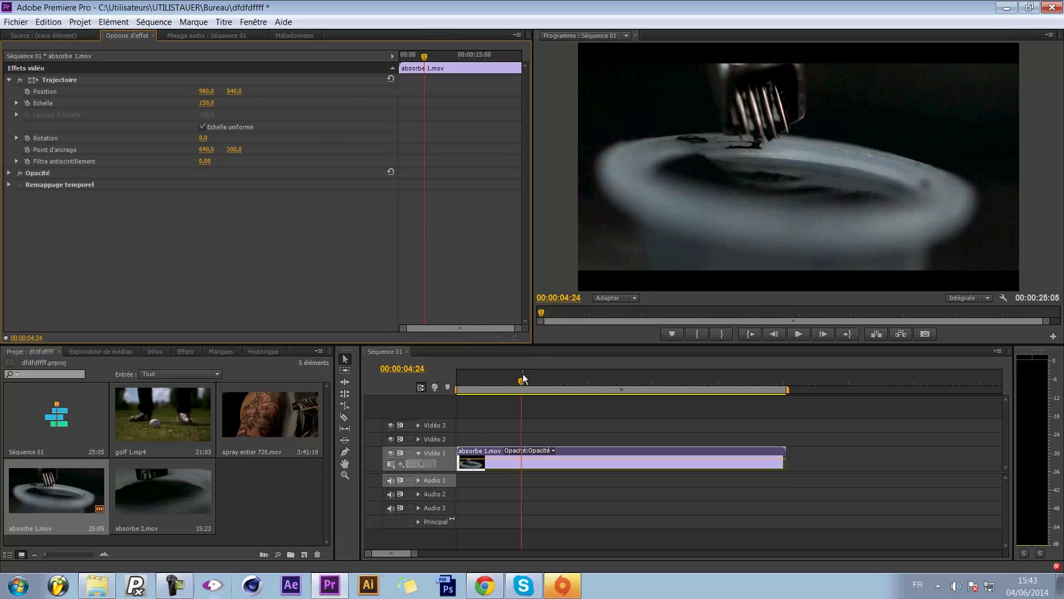
# Play the sequence from its start with an enlarged programme preview to examine the clip's original speed.
pyautogui.moveTo(522, 381); pyautogui.dragTo(457, 386)
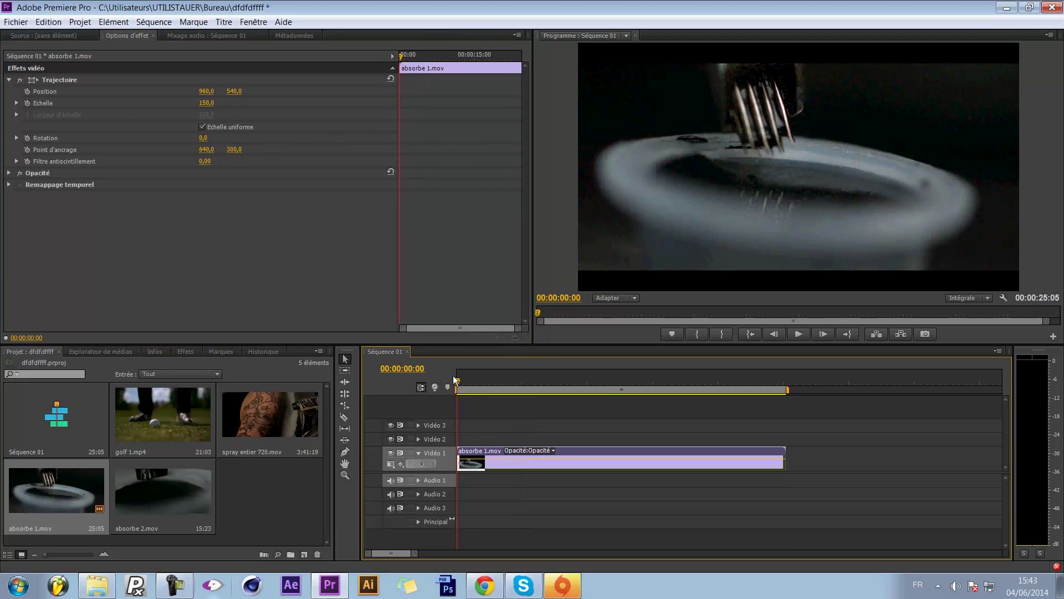
pyautogui.press('space')
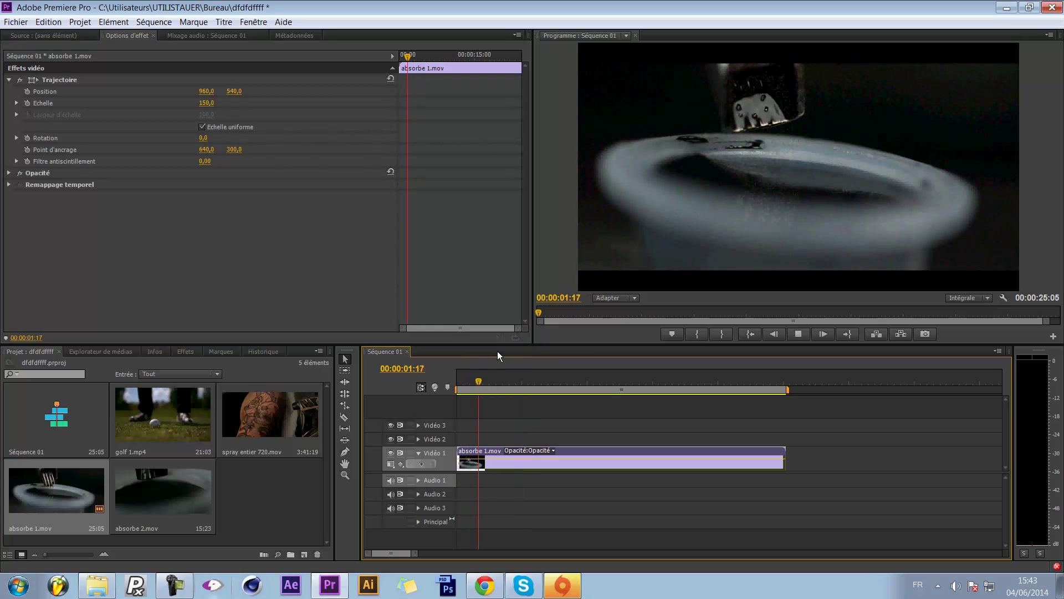
pyautogui.moveTo(532, 344); pyautogui.dragTo(423, 413)
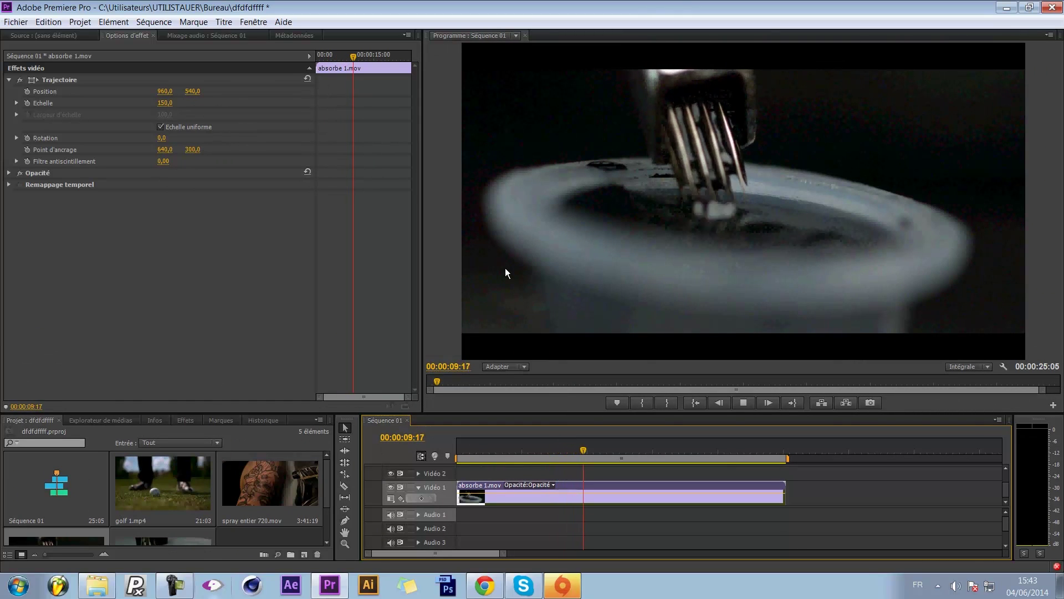
pyautogui.press('space')
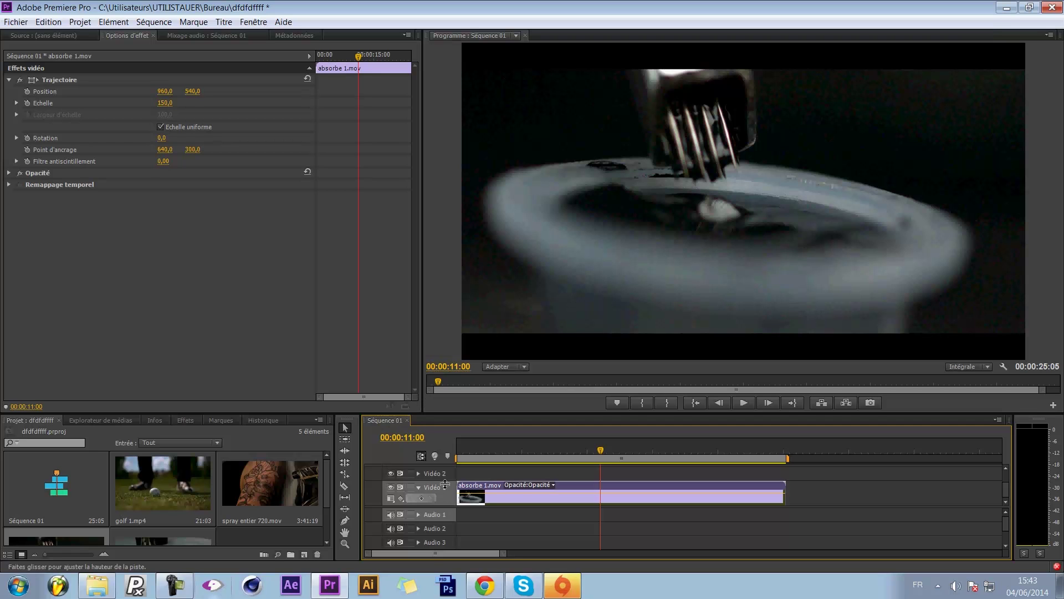
# Cut the absorbe 1.mov clip at 00:00:16:09 and shorten the first part's duration with Vitesse/Durée.
pyautogui.moveTo(601, 450); pyautogui.dragTo(671, 445)
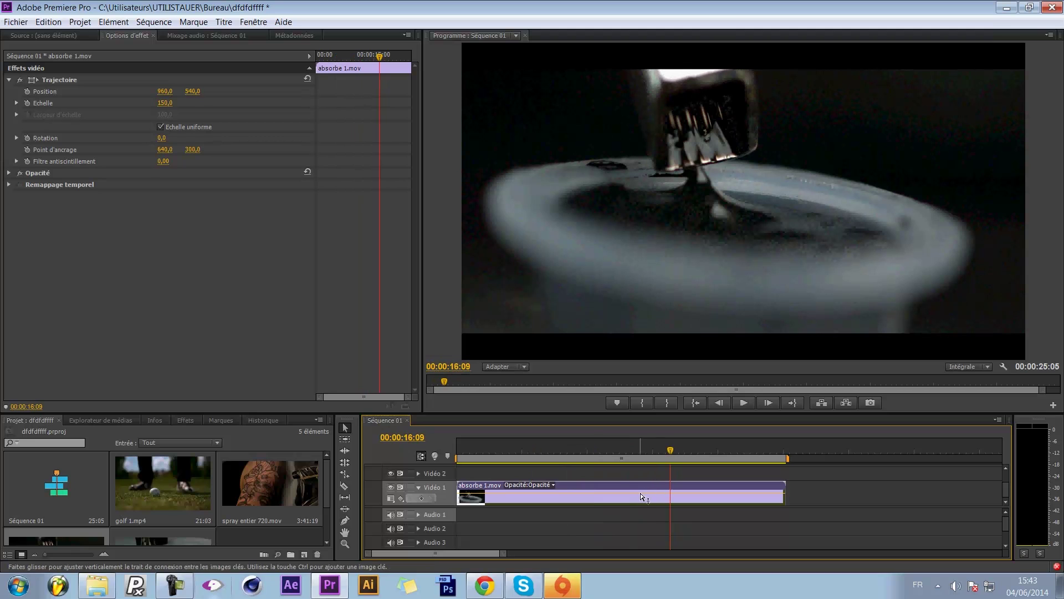
pyautogui.hotkey('ctrl', 'k')
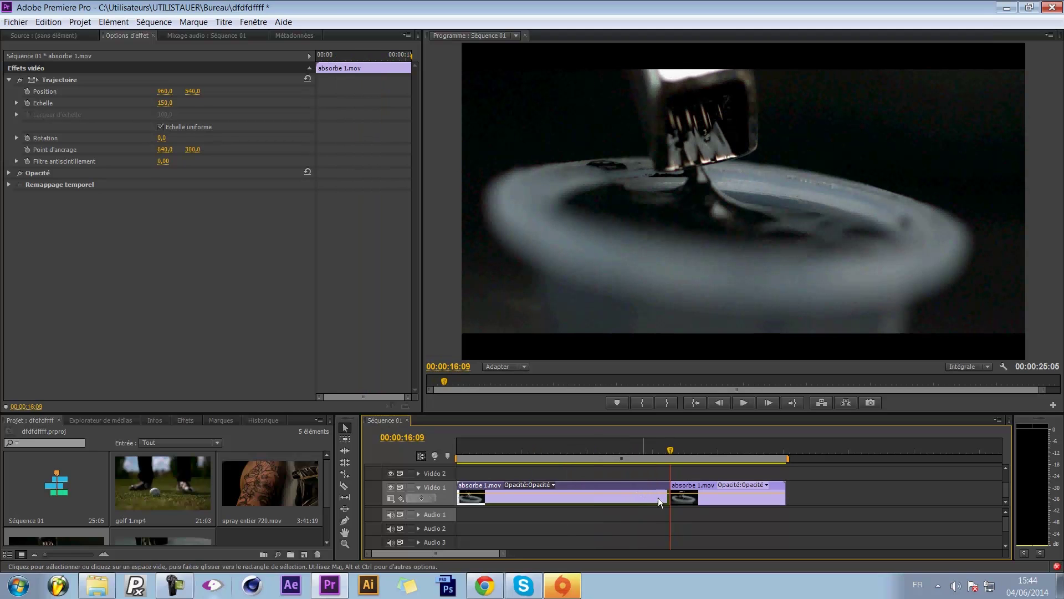
pyautogui.rightClick(615, 499)
pyautogui.click(681, 306)
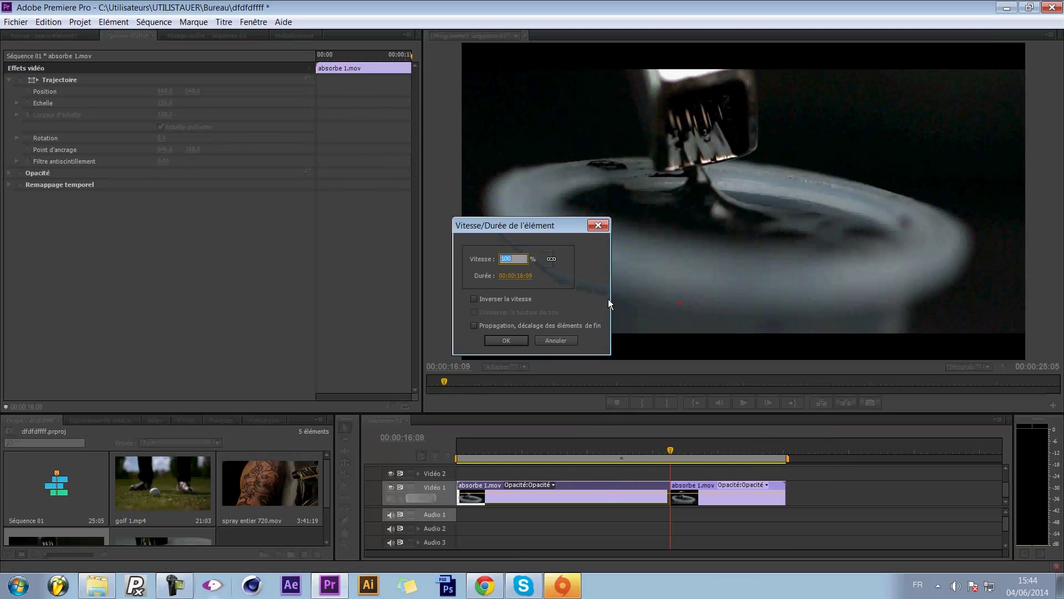
pyautogui.moveTo(518, 277); pyautogui.dragTo(471, 275)
pyautogui.click(506, 340)
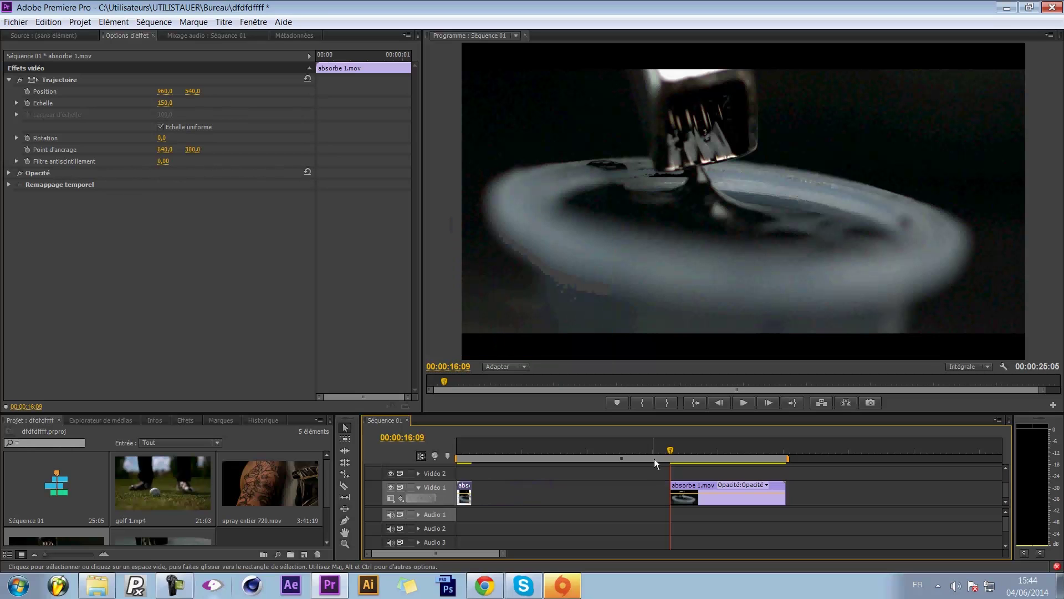
# Move the second clip part directly against the shortened first part and play the cut from the start.
pyautogui.moveTo(693, 483); pyautogui.dragTo(497, 488)
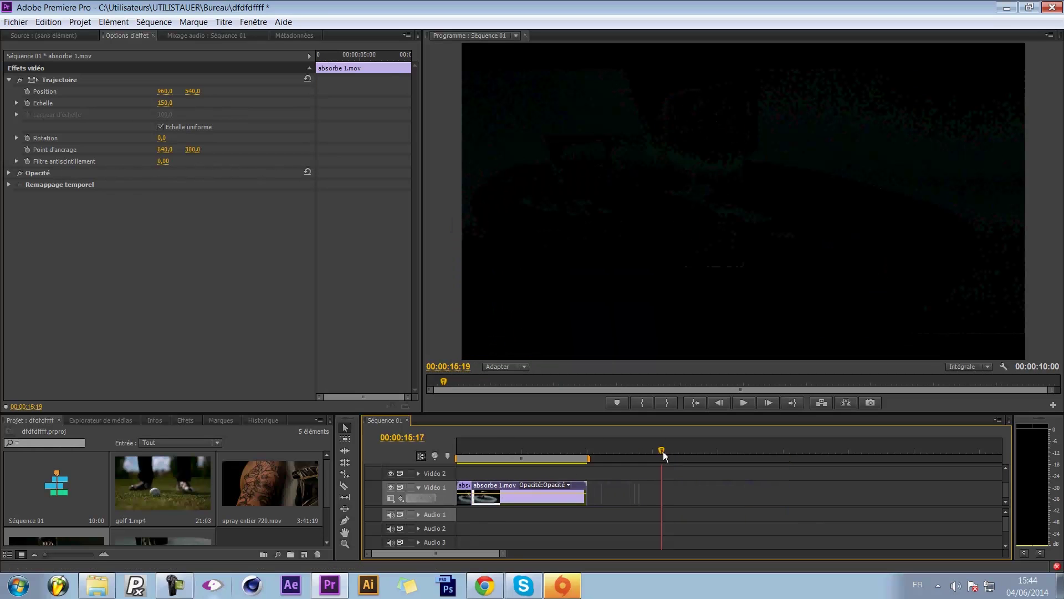
pyautogui.moveTo(663, 451); pyautogui.dragTo(389, 464)
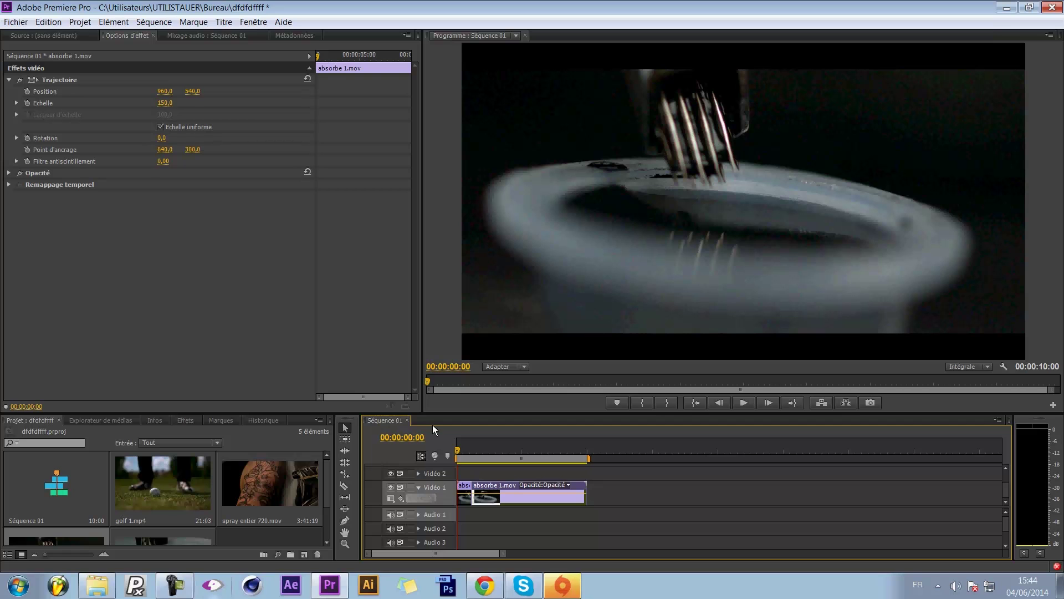
pyautogui.press('space')
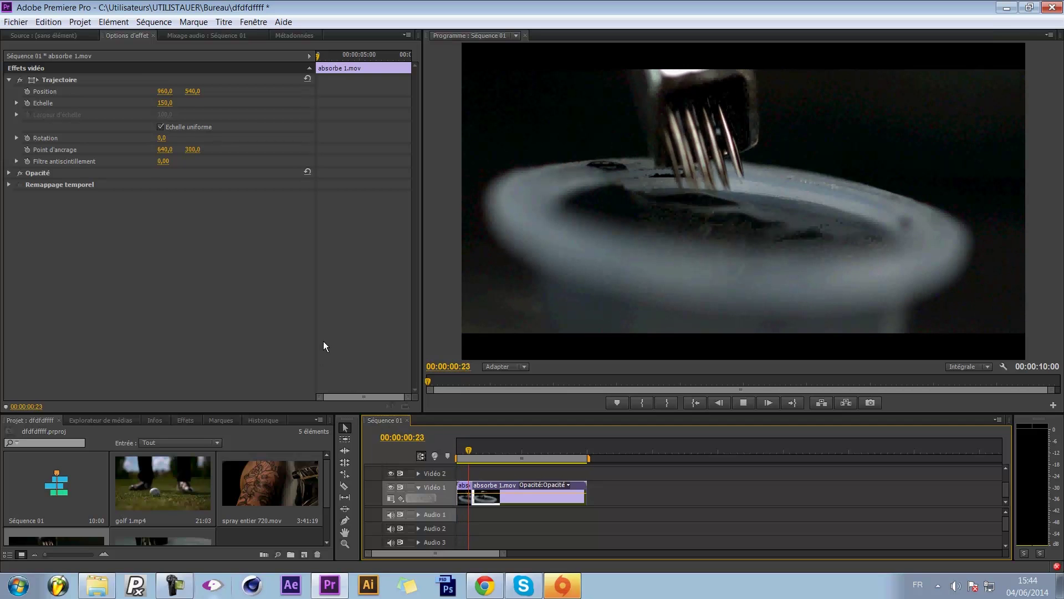
pyautogui.press('space')
pyautogui.moveTo(495, 447); pyautogui.dragTo(423, 441)
pyautogui.press('space')
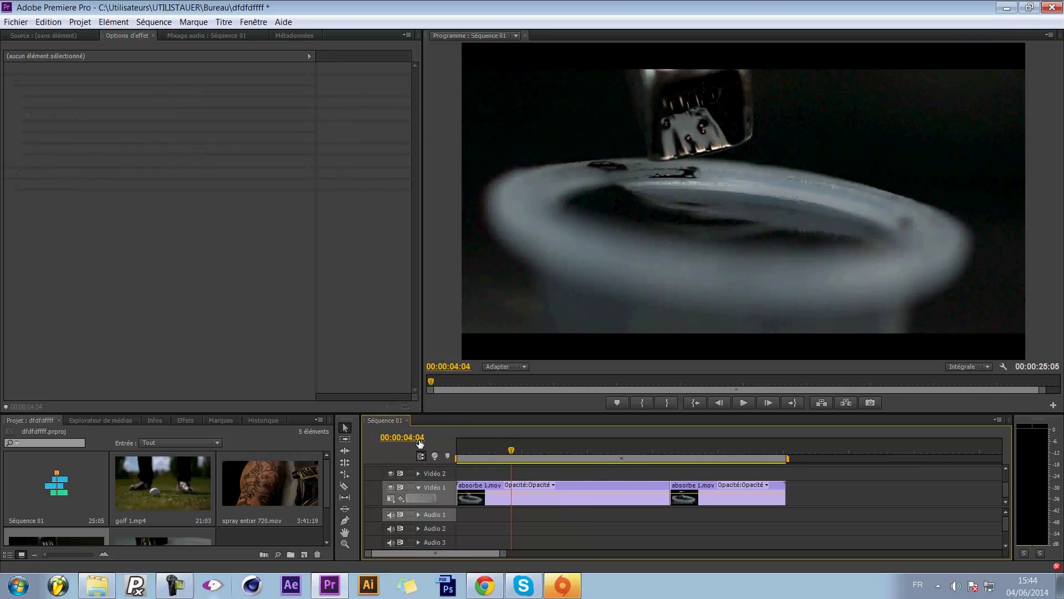
# Undo the clip move, speed change and cut, and return the playhead to the sequence start.
pyautogui.hotkey('ctrl', 'z')
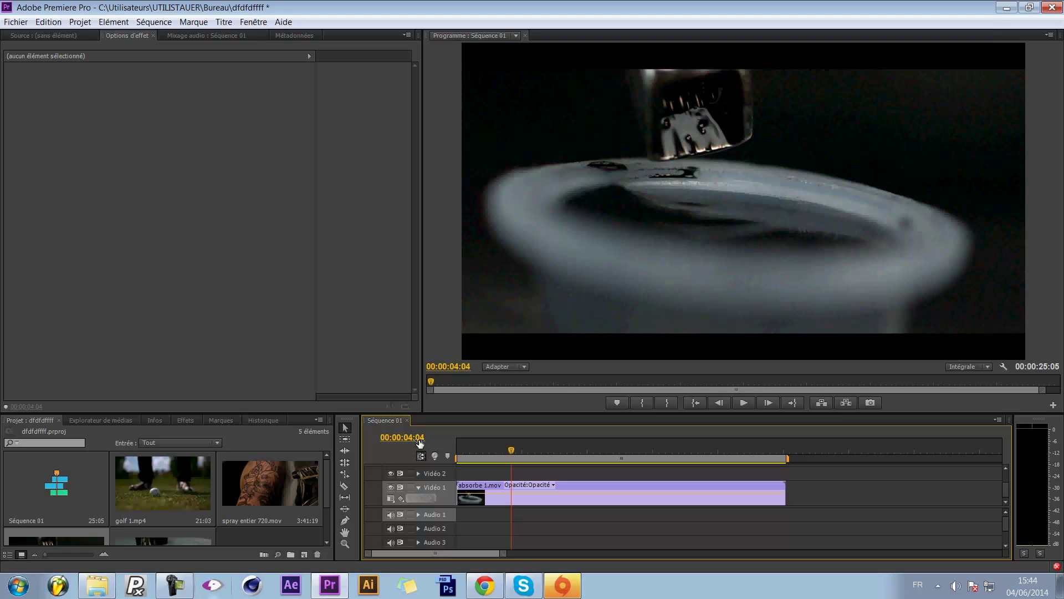
pyautogui.press('Home')
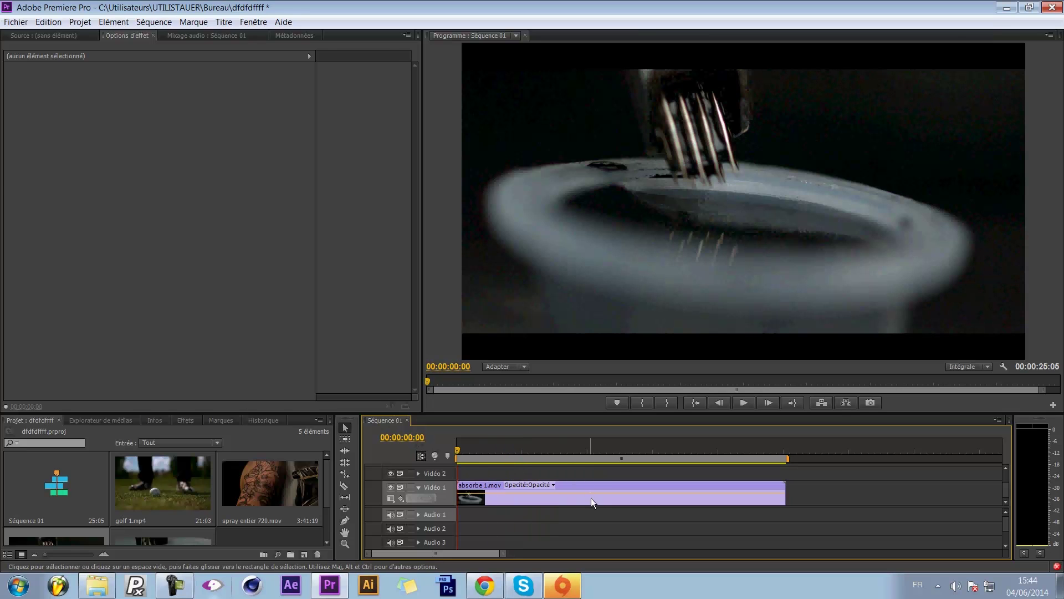
# Display the clip's Remappage temporel: Vitesse line on the timeline and raise its speed to 1000 %.
pyautogui.click(591, 499)
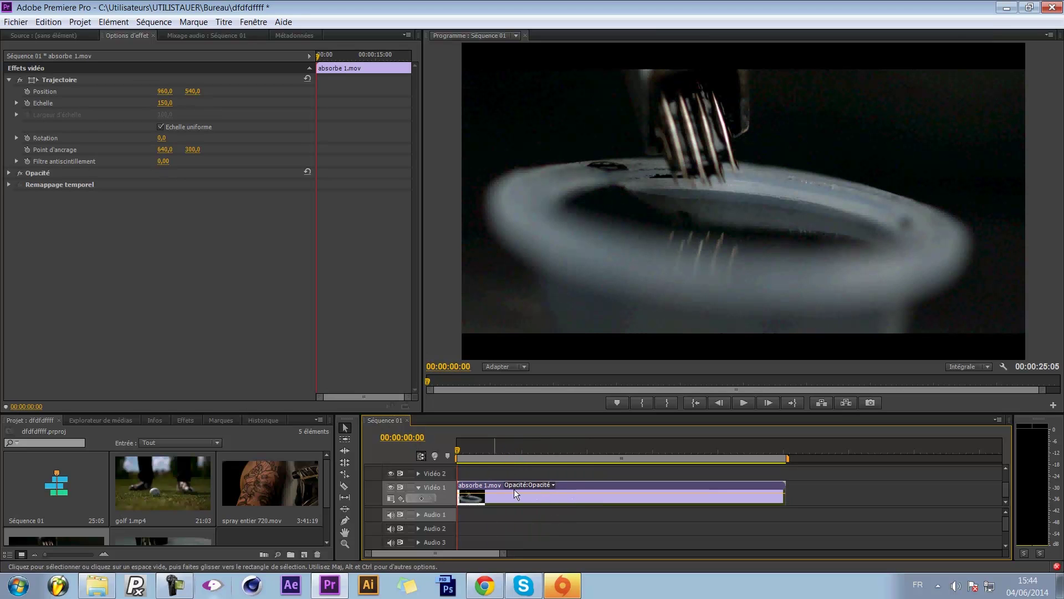
pyautogui.click(553, 485)
pyautogui.moveTo(557, 529)
pyautogui.click(669, 525)
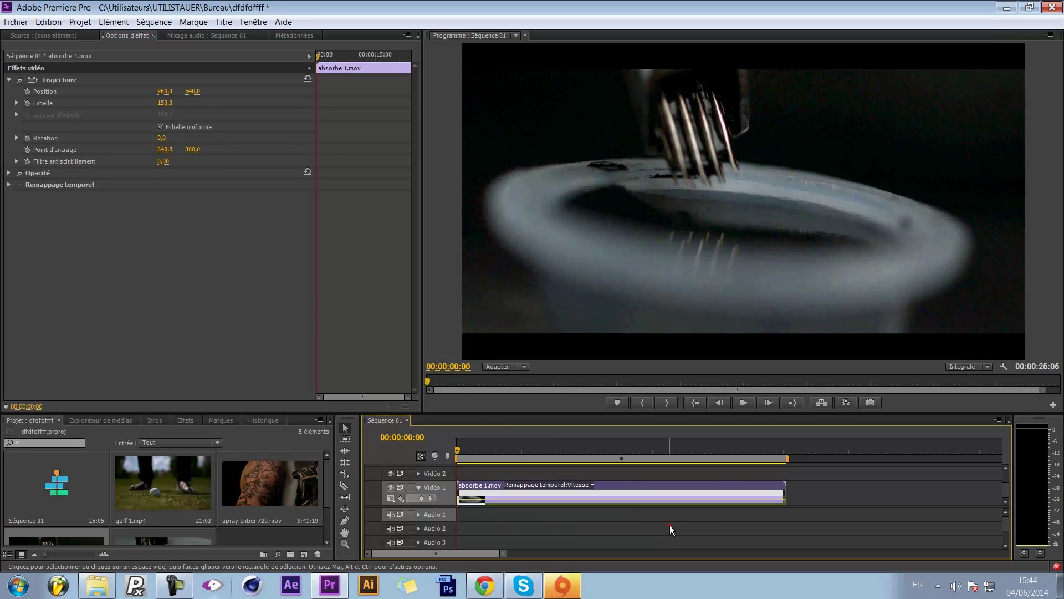
pyautogui.click(421, 499)
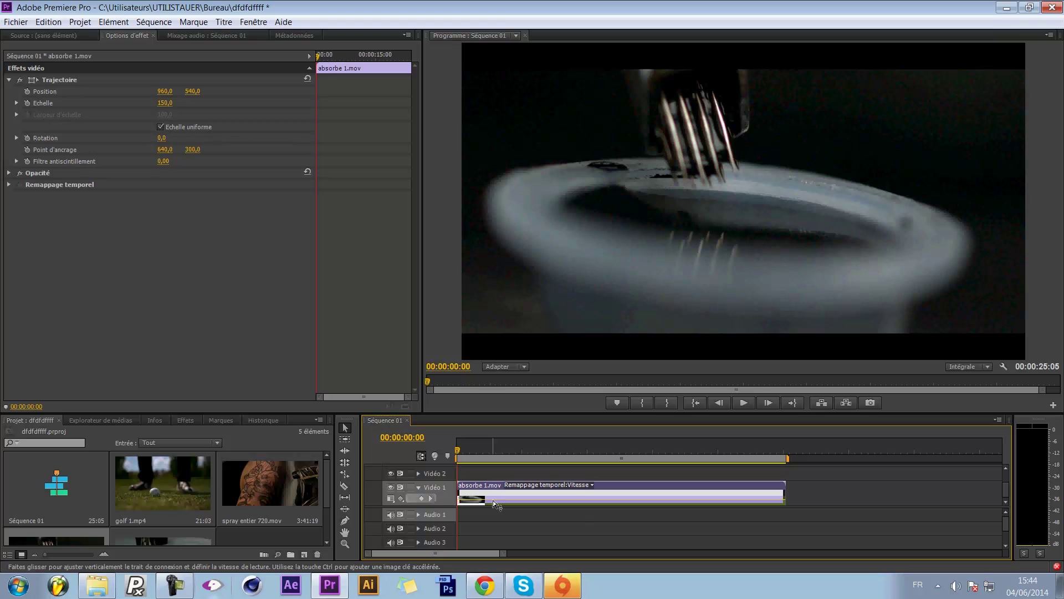
pyautogui.moveTo(494, 502)
pyautogui.mouseDown()
pyautogui.moveTo(492, 521)
pyautogui.moveTo(490, 502)
pyautogui.mouseUp()
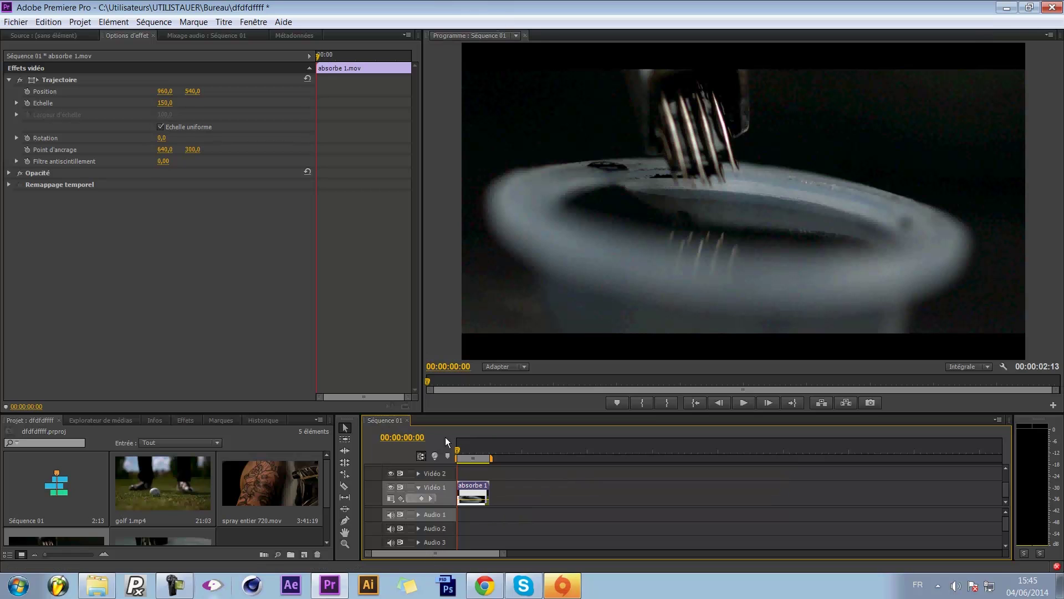
# Add a speed keyframe to the clip at 00:00:01:16 and lower the speed of the section after it.
pyautogui.moveTo(457, 448); pyautogui.dragTo(481, 456)
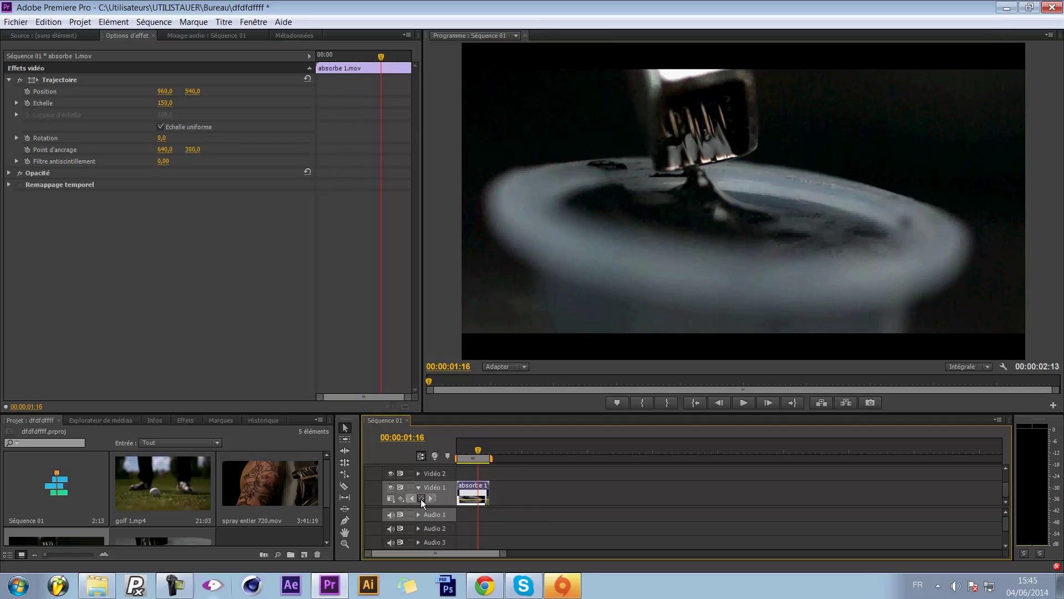
pyautogui.click(422, 499)
pyautogui.click(488, 502)
pyautogui.moveTo(486, 500); pyautogui.dragTo(486, 501)
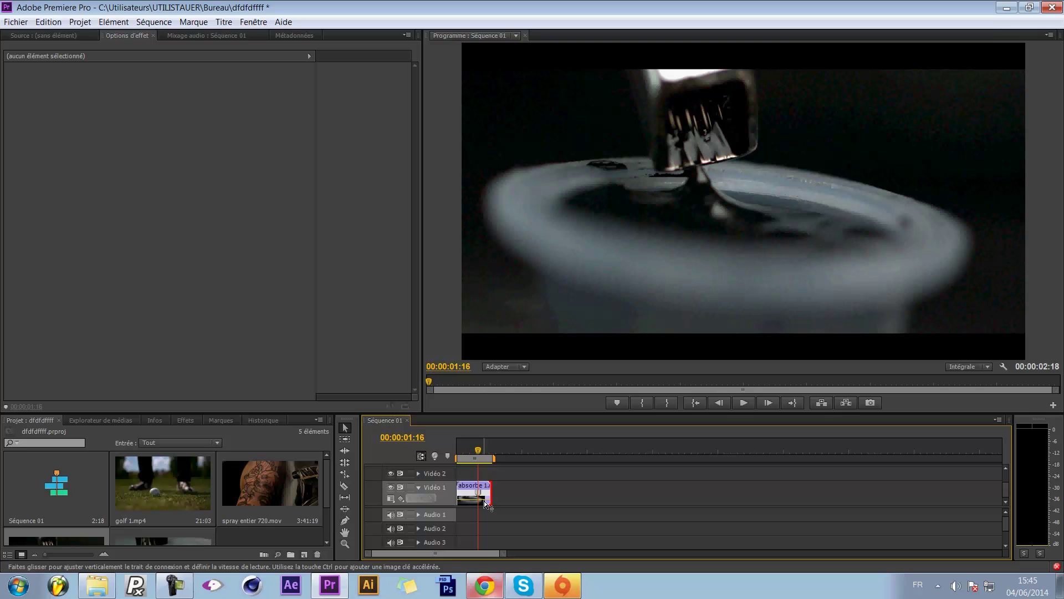
pyautogui.moveTo(485, 503); pyautogui.dragTo(446, 553)
# Split the speed keyframe and spread its two halves apart to create a gradual speed transition.
pyautogui.click(518, 453)
pyautogui.moveTo(519, 457); pyautogui.dragTo(506, 456)
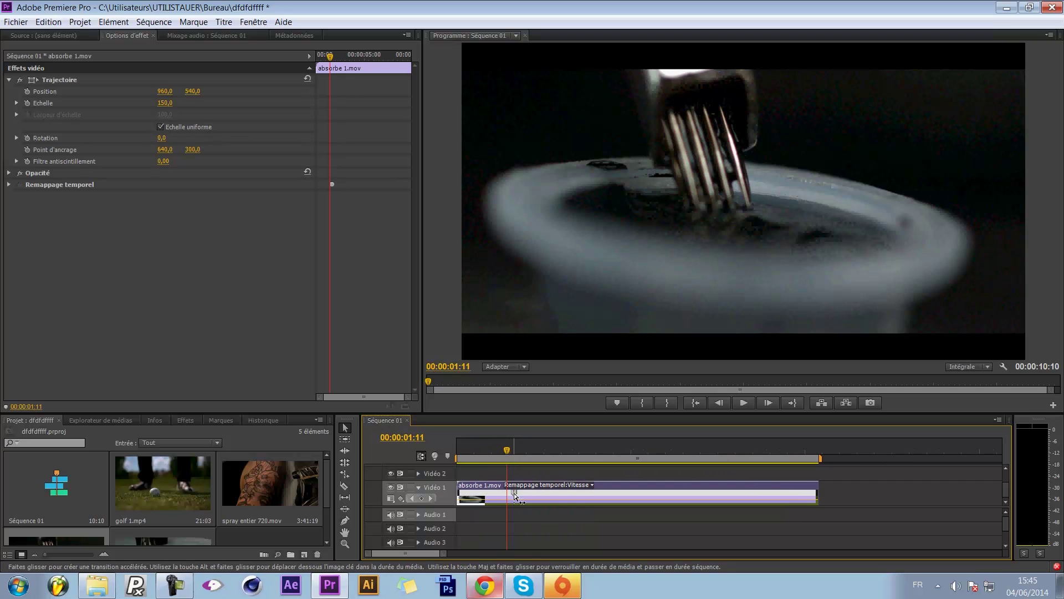
pyautogui.moveTo(514, 495); pyautogui.dragTo(515, 495)
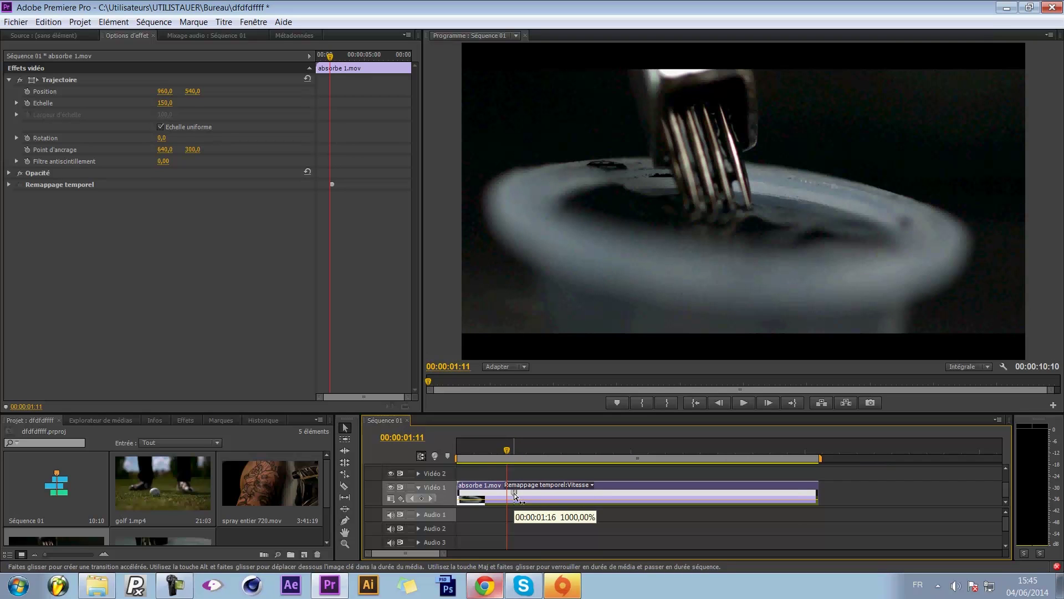
pyautogui.click(515, 493)
pyautogui.moveTo(518, 497); pyautogui.dragTo(554, 491)
pyautogui.moveTo(549, 495); pyautogui.dragTo(632, 497)
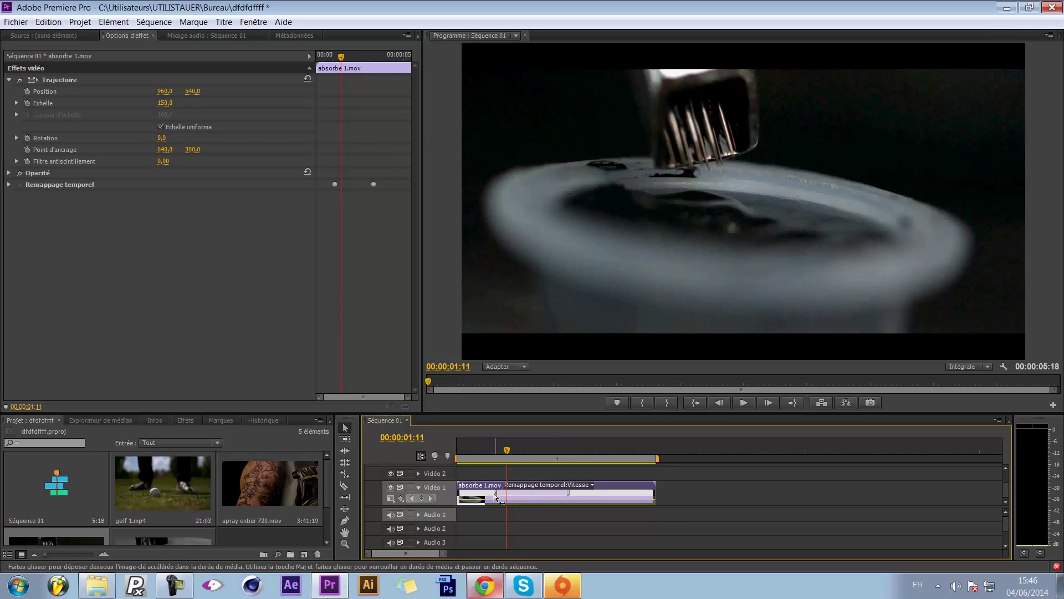
pyautogui.moveTo(497, 497); pyautogui.dragTo(490, 493)
# Play the sequence from the start in an enlarged preview to check the gradual slowdown.
pyautogui.moveTo(508, 454); pyautogui.dragTo(424, 468)
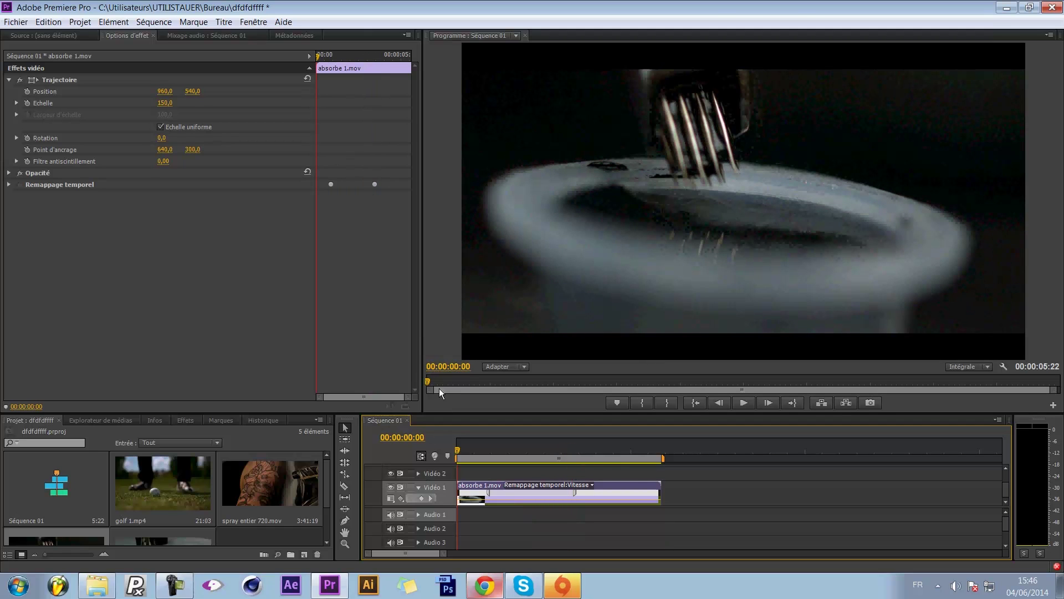
pyautogui.moveTo(422, 411); pyautogui.dragTo(277, 506)
pyautogui.press('space')
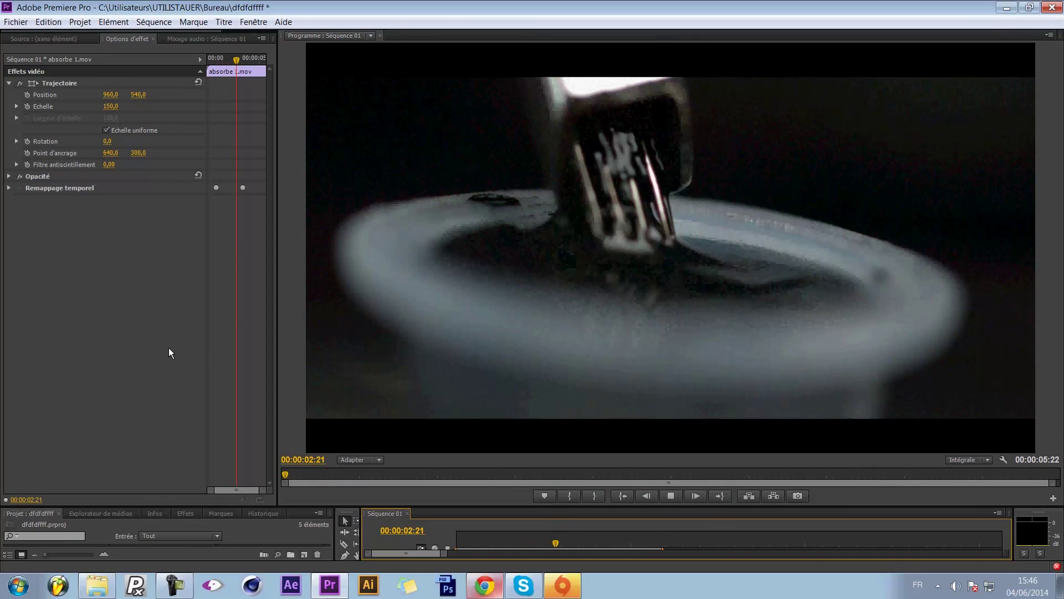
pyautogui.press('space')
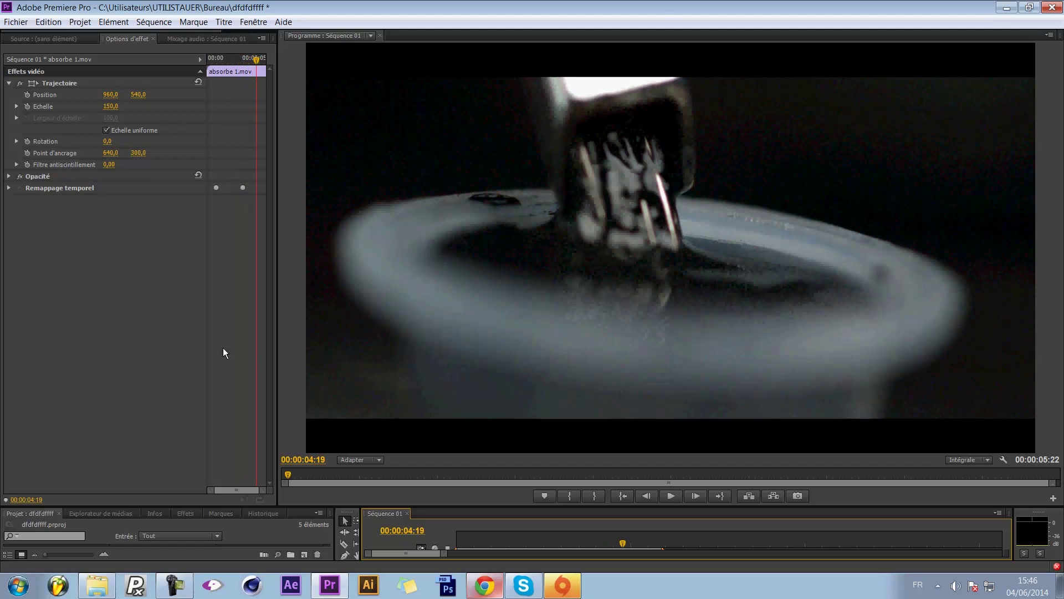
# Move the start of the speed transition earlier and its end to 00:00:02:17, with the timeline area enlarged again.
pyautogui.moveTo(466, 506); pyautogui.dragTo(480, 344)
pyautogui.moveTo(615, 381); pyautogui.dragTo(550, 382)
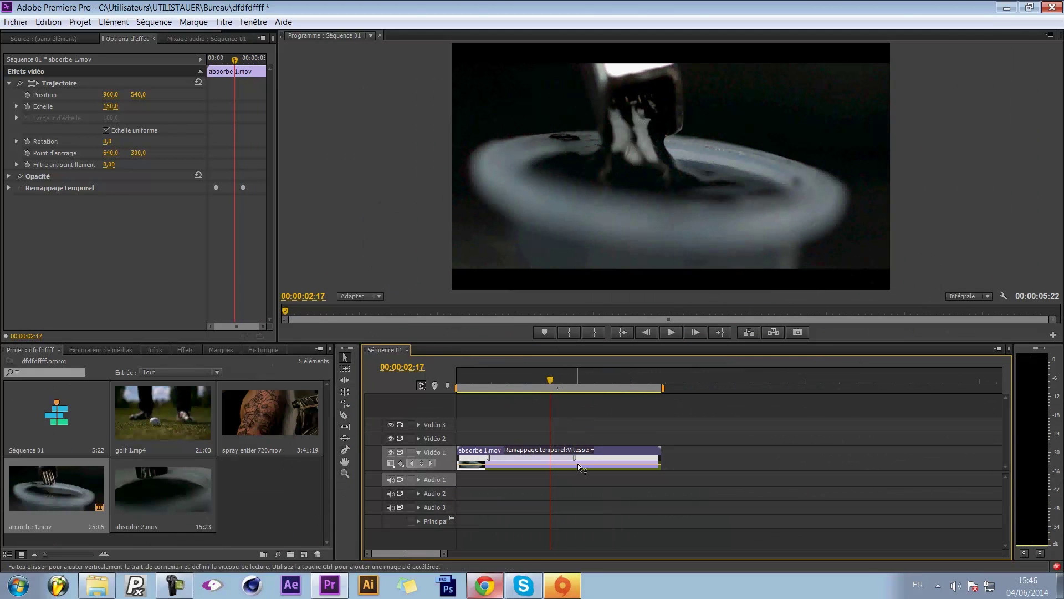
pyautogui.moveTo(488, 464)
pyautogui.mouseDown()
pyautogui.moveTo(500, 464)
pyautogui.moveTo(474, 458)
pyautogui.mouseUp()
pyautogui.moveTo(587, 458); pyautogui.dragTo(552, 459)
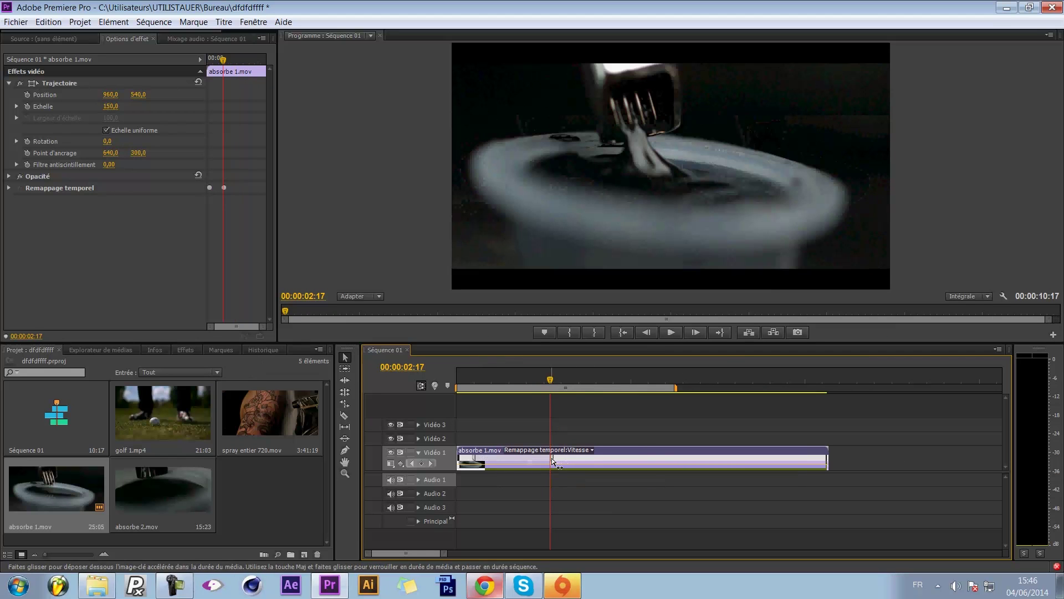
# Play the sequence from the start to check the adjusted speed transition.
pyautogui.moveTo(553, 386); pyautogui.dragTo(432, 394)
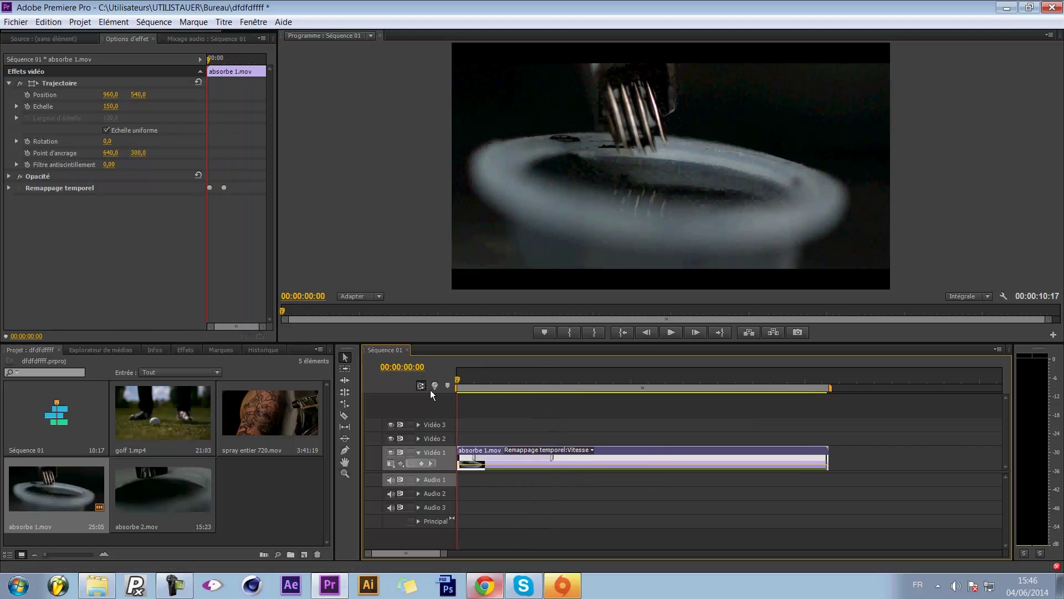
pyautogui.press('space')
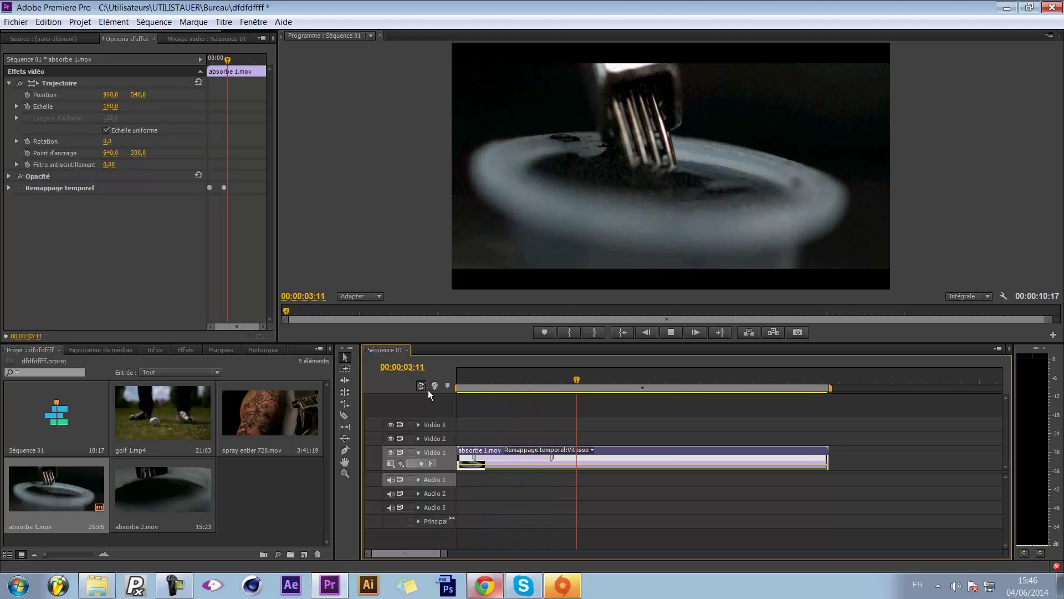
pyautogui.press('space')
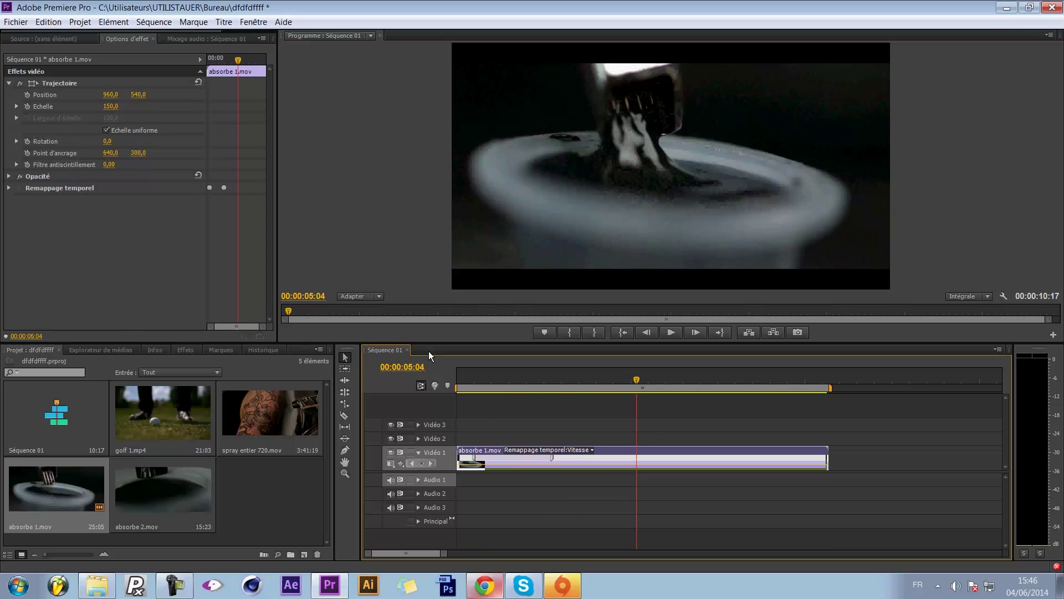
# Move the start of the speed transition later and its end to just before 00:00:03:15, and play the sequence from the start in an enlarged preview.
pyautogui.moveTo(553, 458)
pyautogui.mouseDown()
pyautogui.moveTo(598, 461)
pyautogui.moveTo(551, 458)
pyautogui.mouseUp()
pyautogui.moveTo(474, 458); pyautogui.dragTo(485, 459)
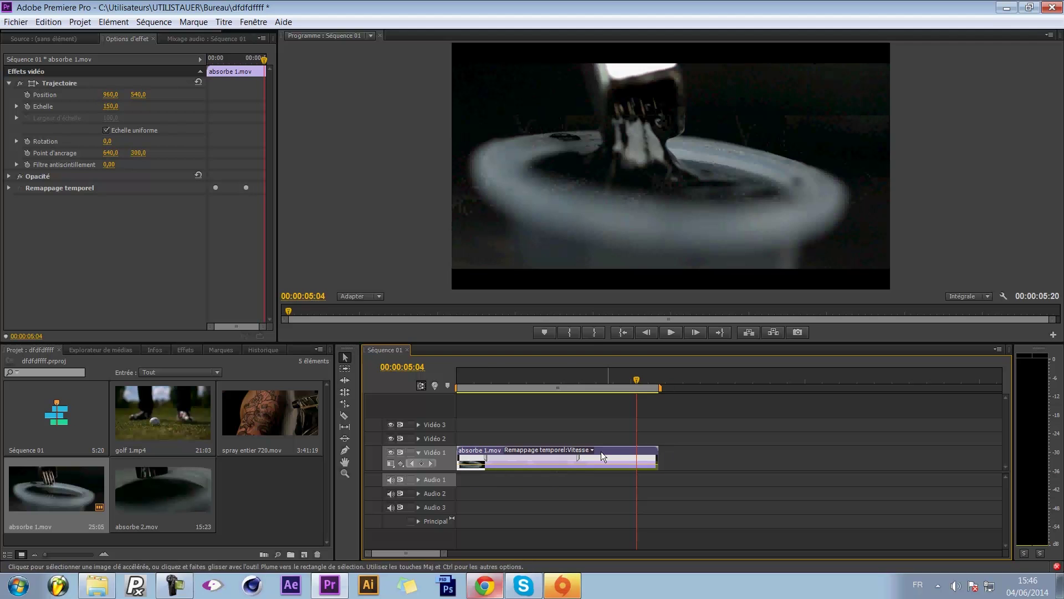
pyautogui.press('Home')
pyautogui.moveTo(467, 340); pyautogui.dragTo(429, 495)
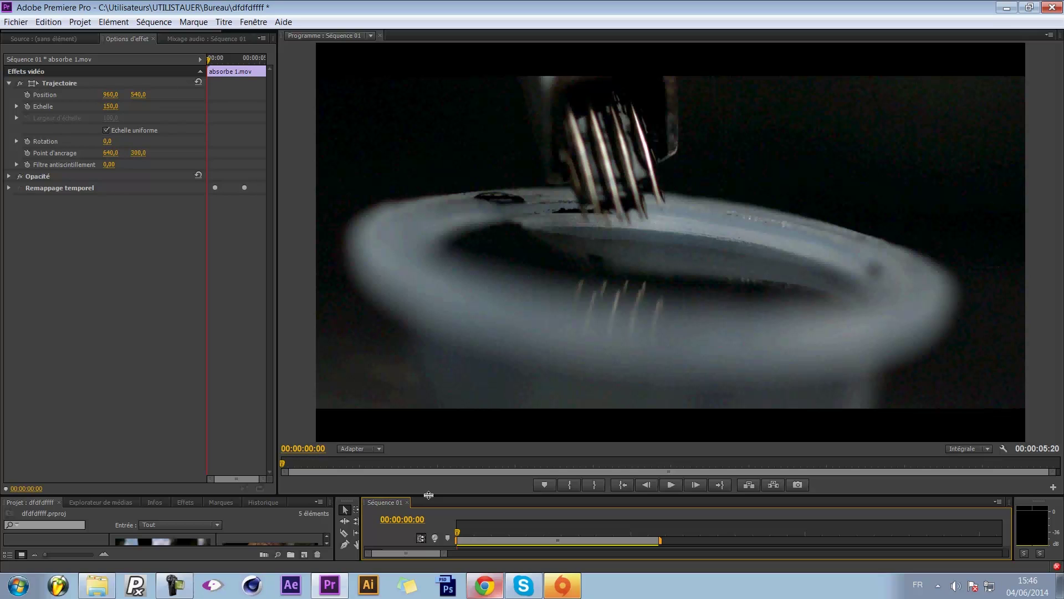
pyautogui.click(283, 464)
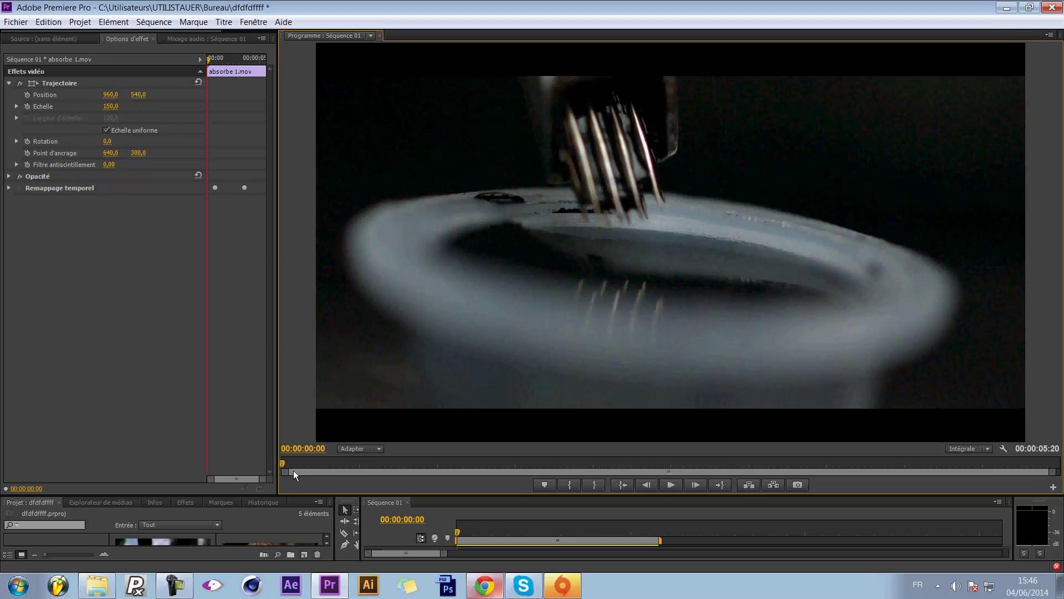
pyautogui.click(374, 523)
pyautogui.press('space')
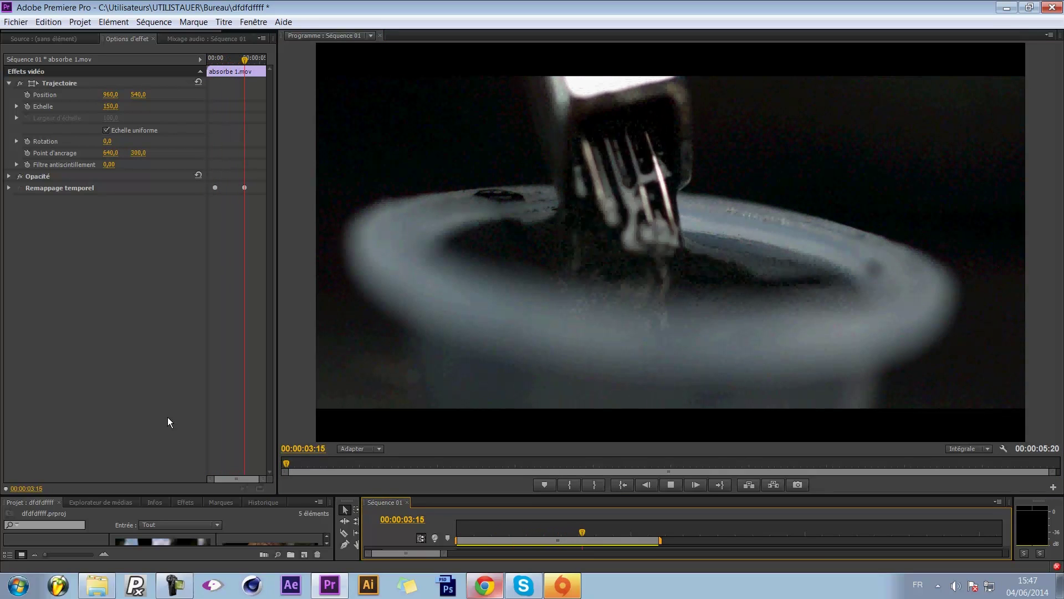
pyautogui.press('space')
# Bring the two halves of the speed keyframe closer together with the timeline area enlarged, and play the sequence to check the shorter transition.
pyautogui.moveTo(513, 494); pyautogui.dragTo(513, 373)
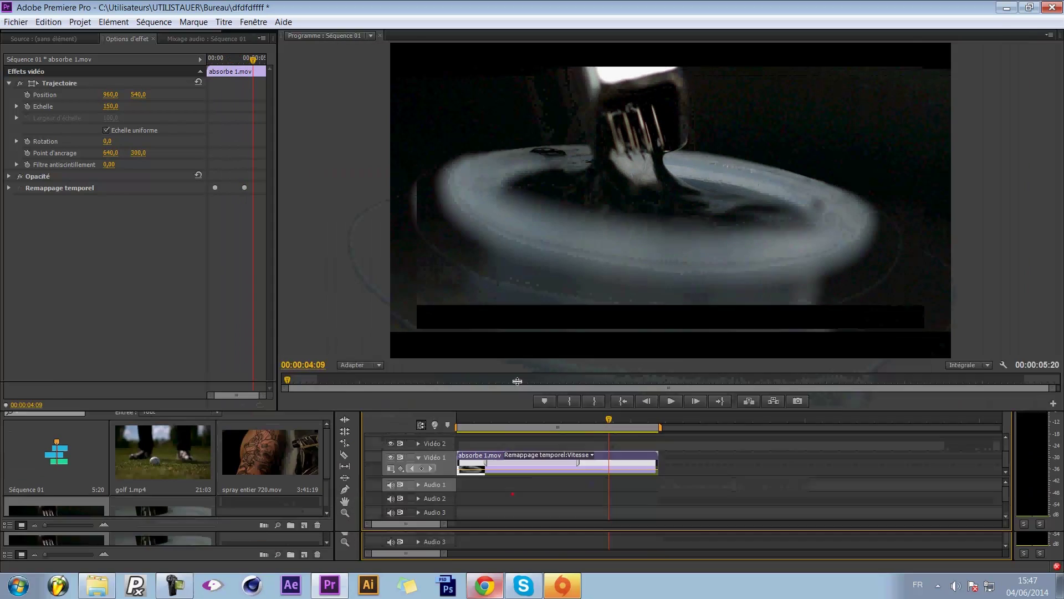
pyautogui.moveTo(577, 474); pyautogui.dragTo(560, 472)
pyautogui.moveTo(486, 475); pyautogui.dragTo(505, 480)
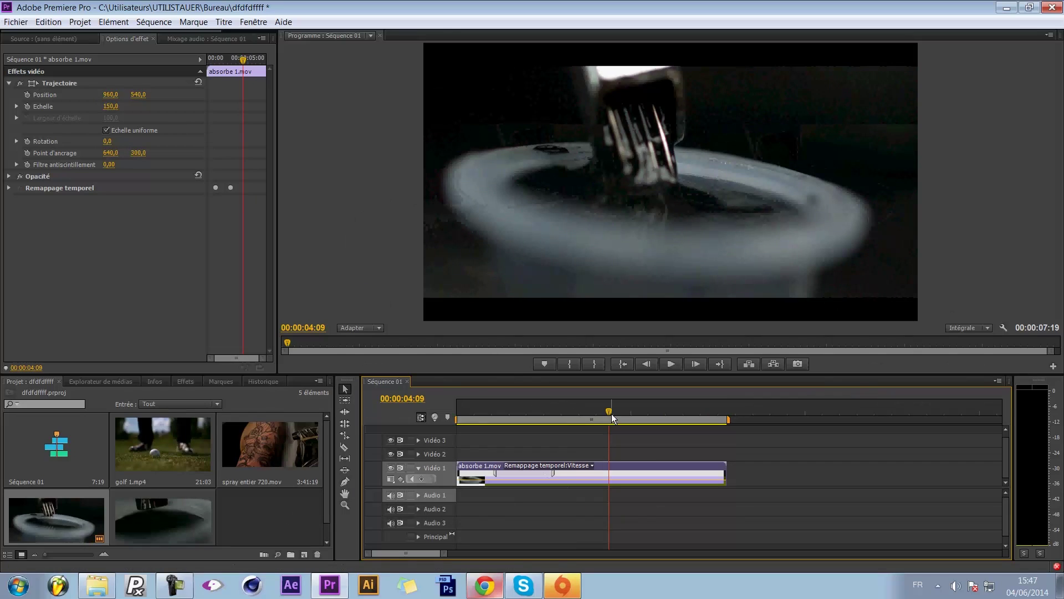
pyautogui.click(494, 431)
pyautogui.press('space')
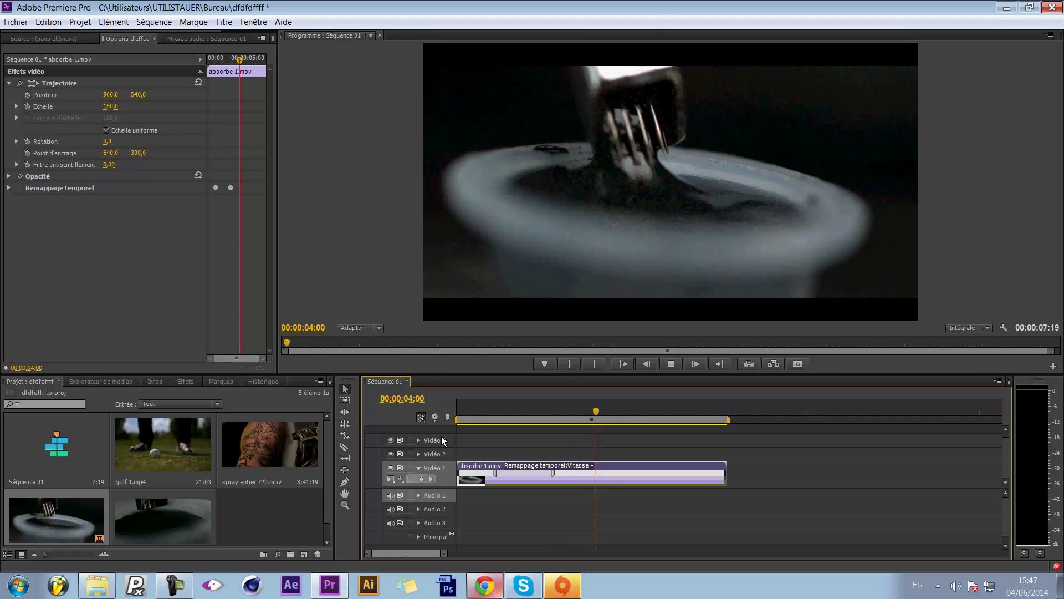
pyautogui.press('space')
# Move the start of the speed transition earlier and its end to just after 00:00:02:03, and play the sequence from the start.
pyautogui.moveTo(495, 472); pyautogui.dragTo(472, 472)
pyautogui.moveTo(574, 477); pyautogui.dragTo(581, 496)
pyautogui.press('Home')
pyautogui.press('space')
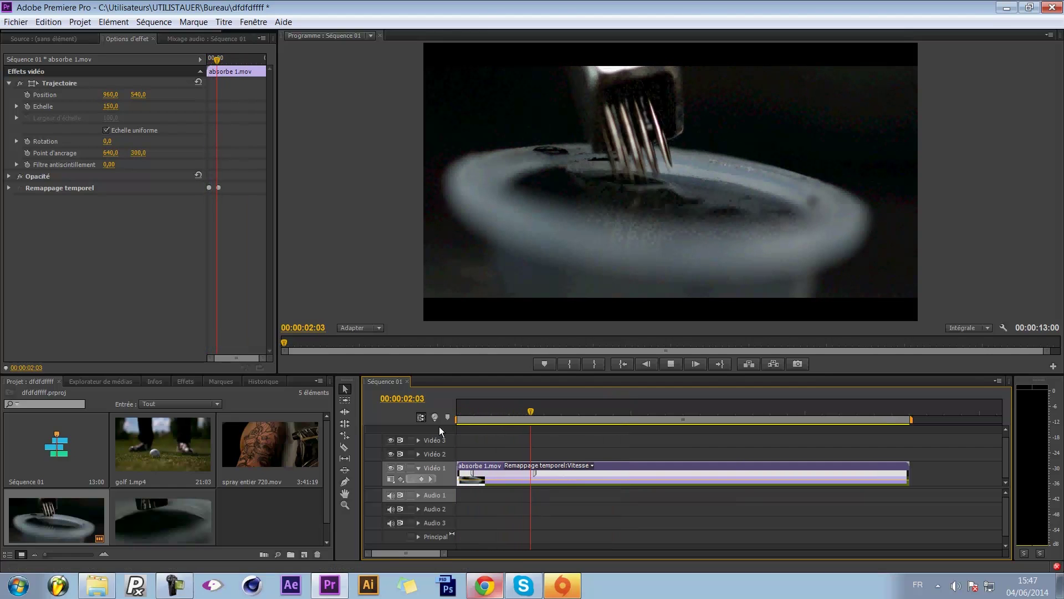
pyautogui.press('space')
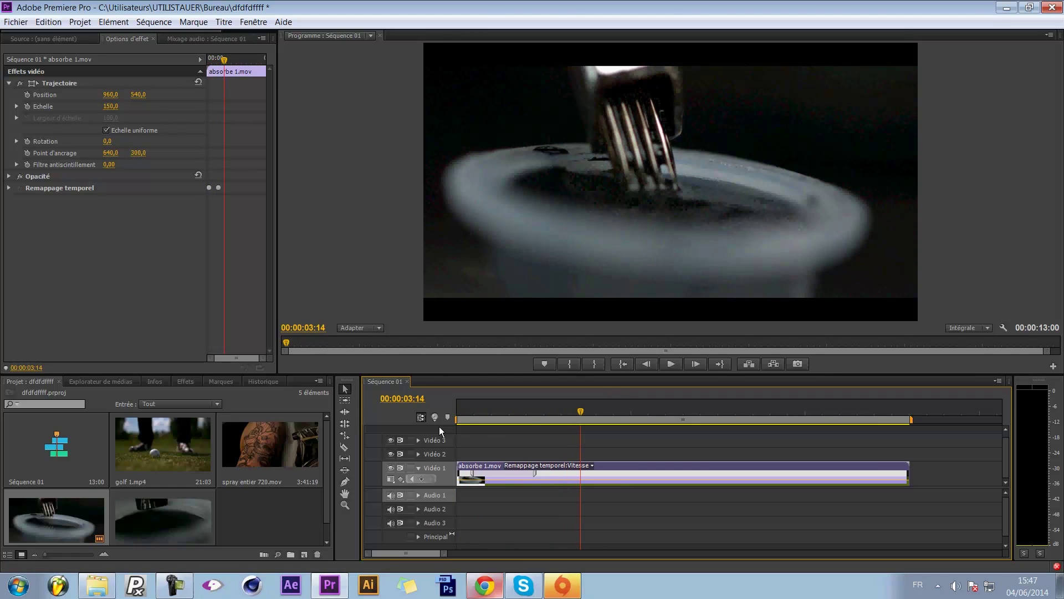